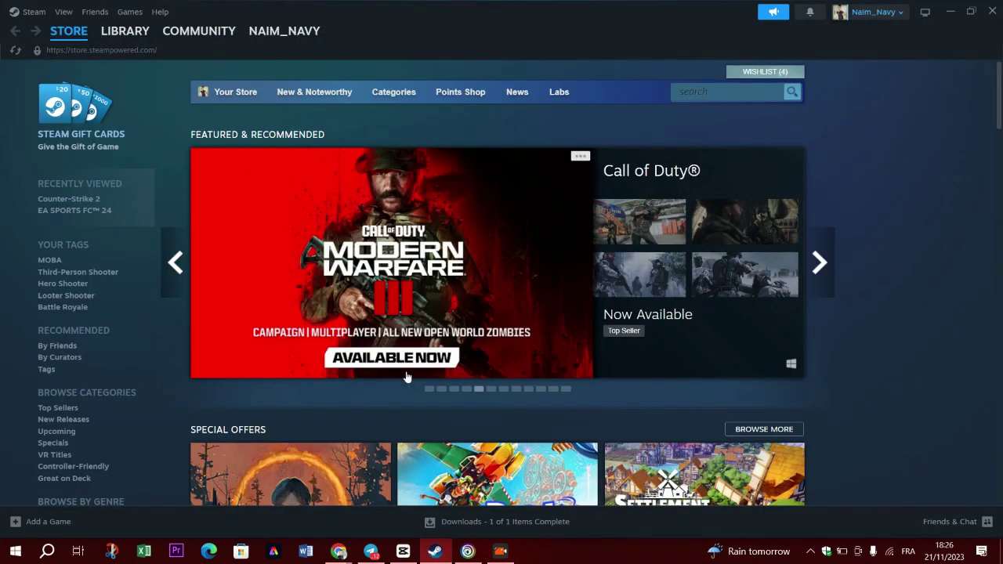
# - Start the Ubisoft Connect update, then minimise its updater and scroll the Steam store offers
pyautogui.click(468, 551)
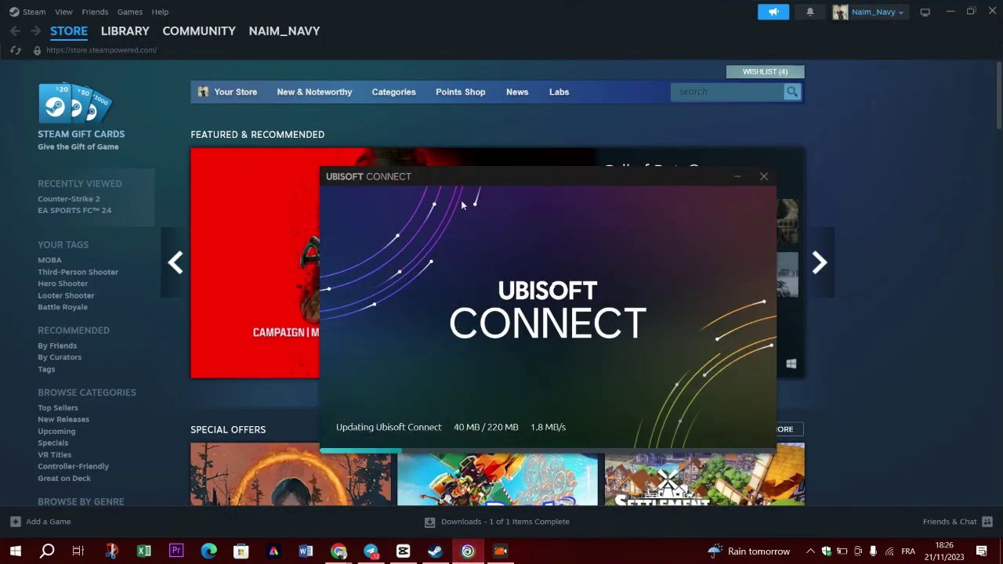
pyautogui.moveTo(461, 176); pyautogui.dragTo(387, 154)
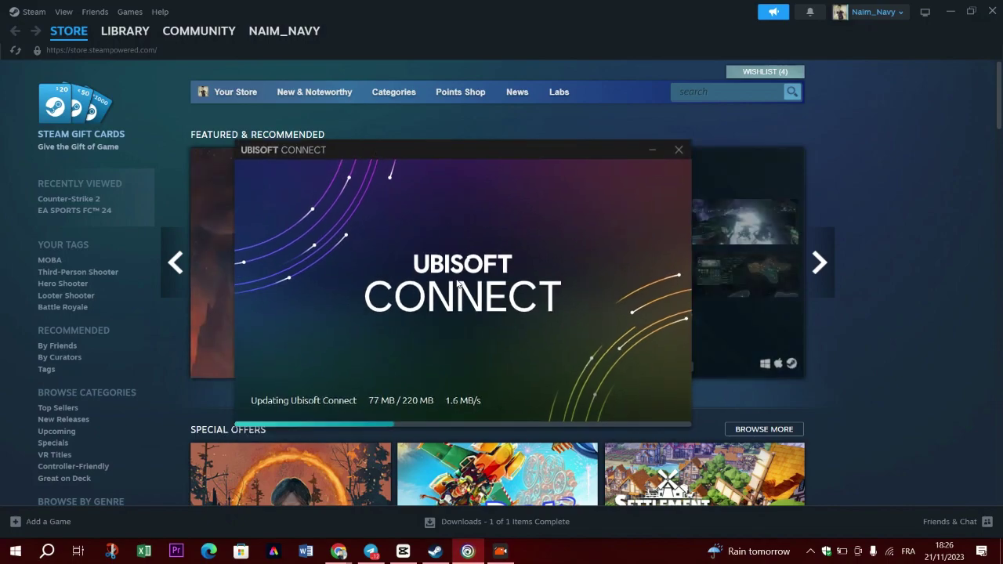
pyautogui.click(871, 276)
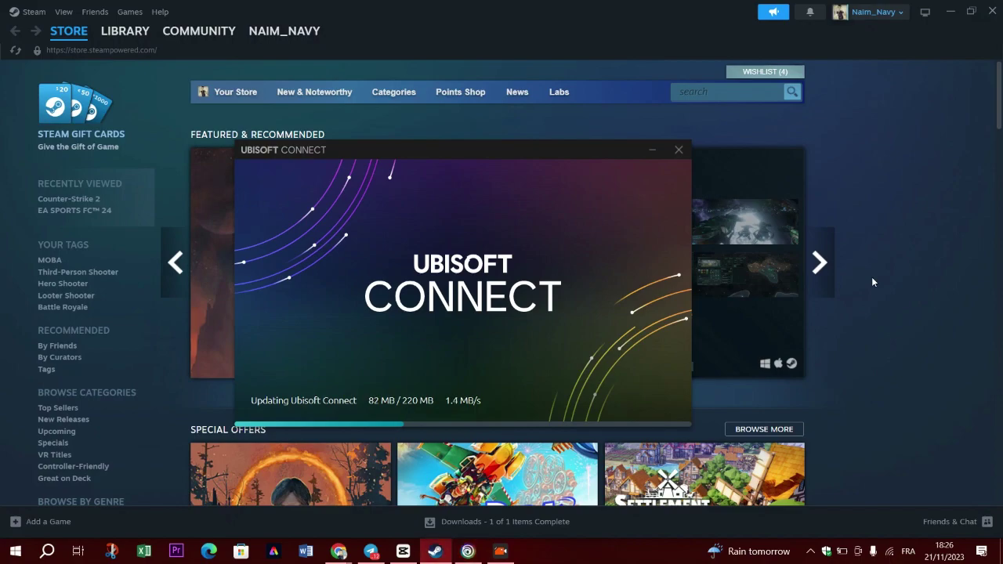
pyautogui.click(655, 146)
pyautogui.scroll(-3, 834, 331)
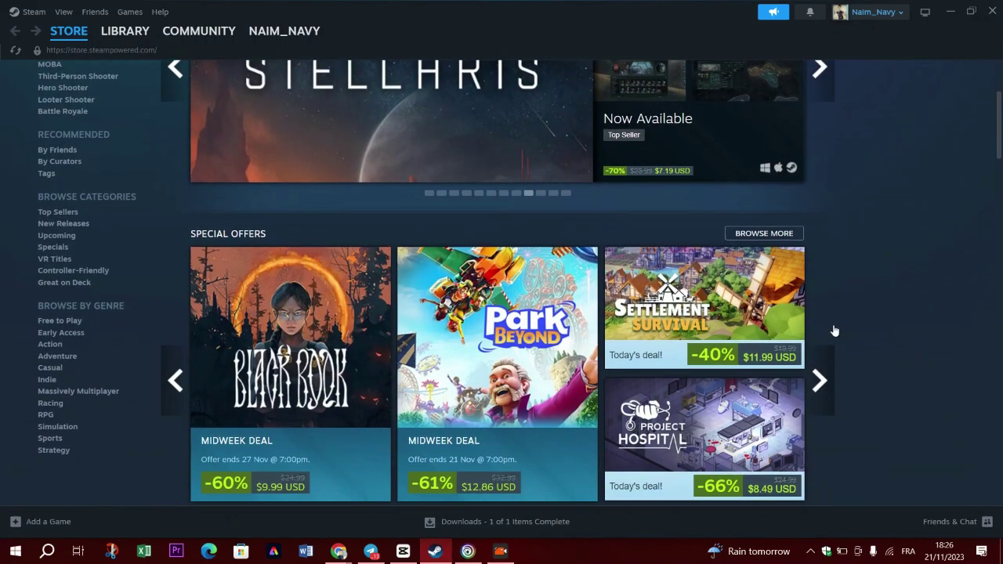
pyautogui.scroll(-3, 839, 331)
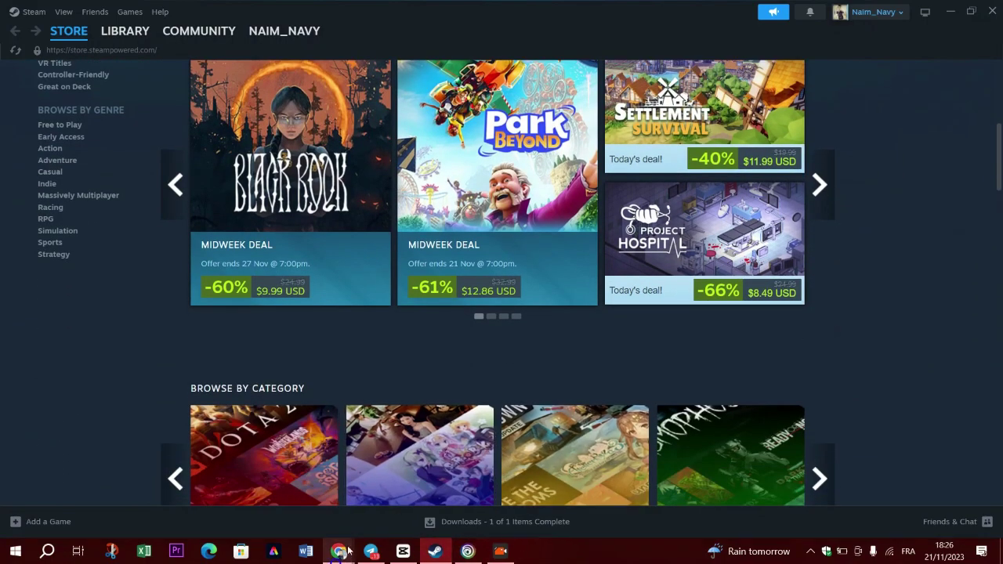
# - Google 'steam deck' in Chrome and open the official Steam Deck™ store result
pyautogui.moveTo(338, 552)
pyautogui.click(378, 513)
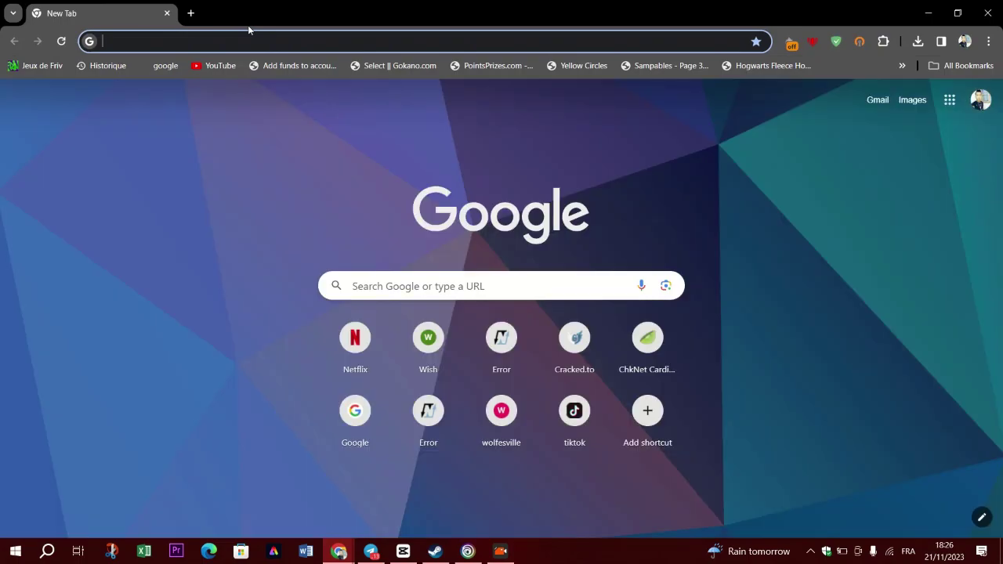
pyautogui.write('steam de')
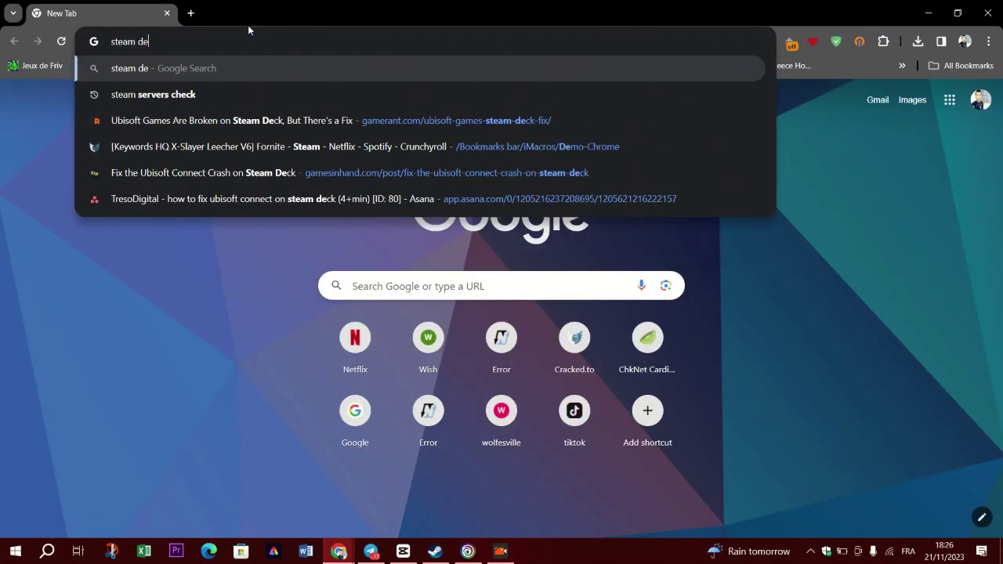
pyautogui.write('ck')
pyautogui.press('Return')
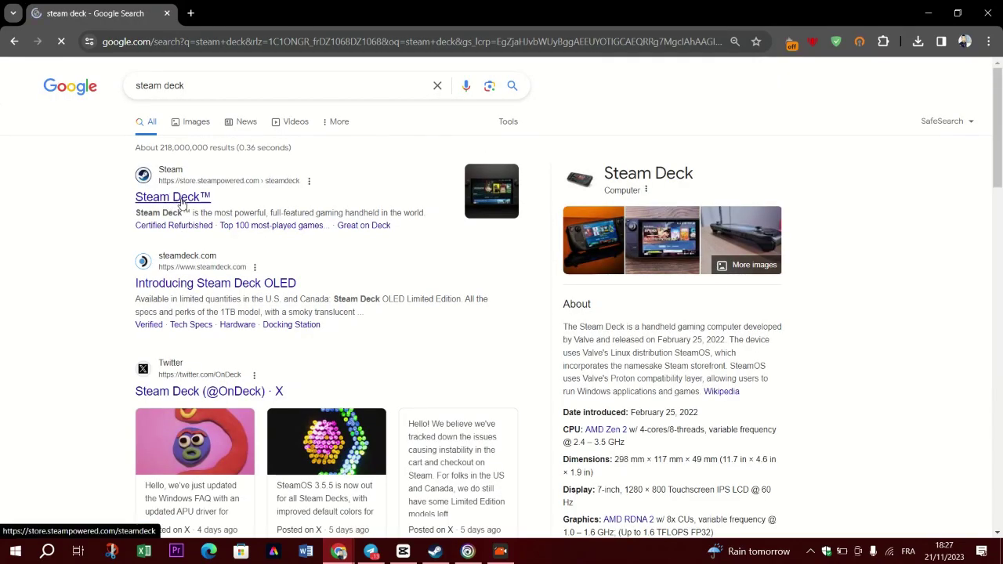
pyautogui.click(181, 200)
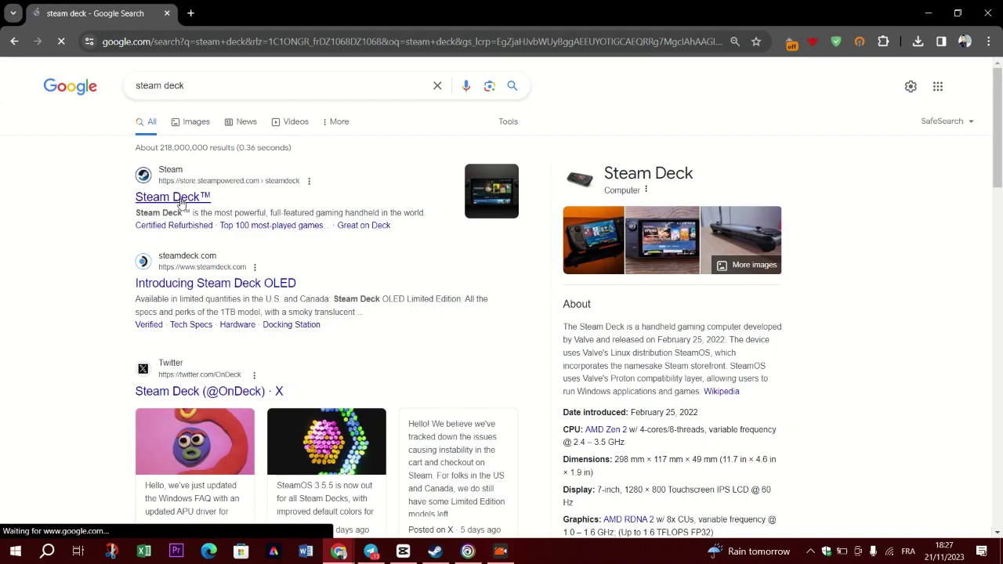
# - Search the Steam store for 'steam deck'
pyautogui.click(435, 551)
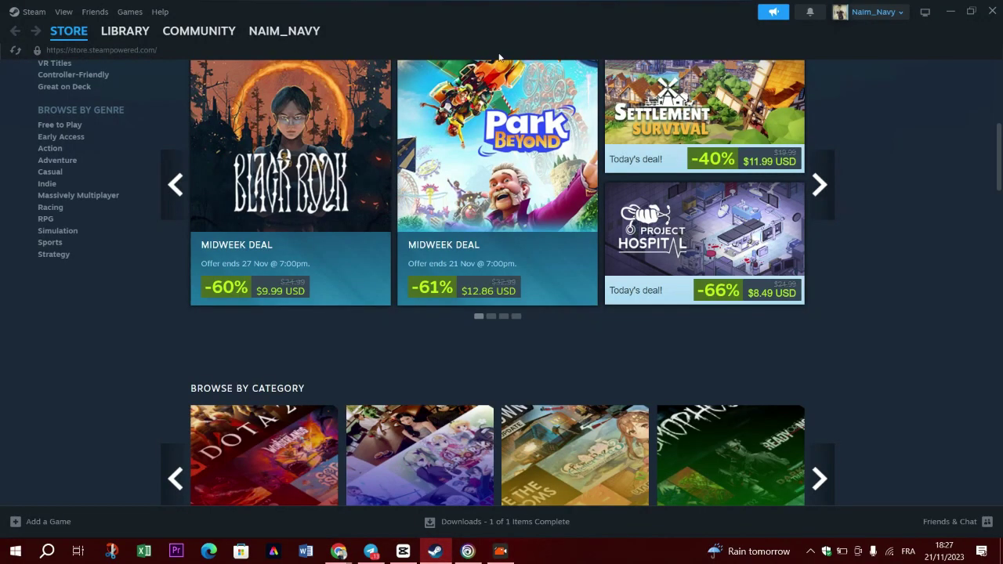
pyautogui.scroll(5, 374, 242)
pyautogui.write('steam deck')
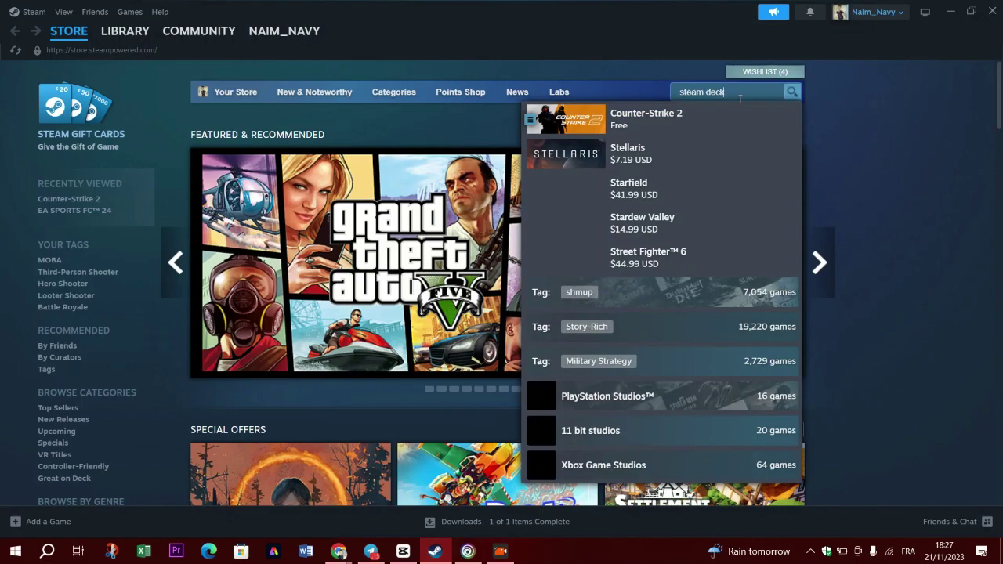
pyautogui.press('Return')
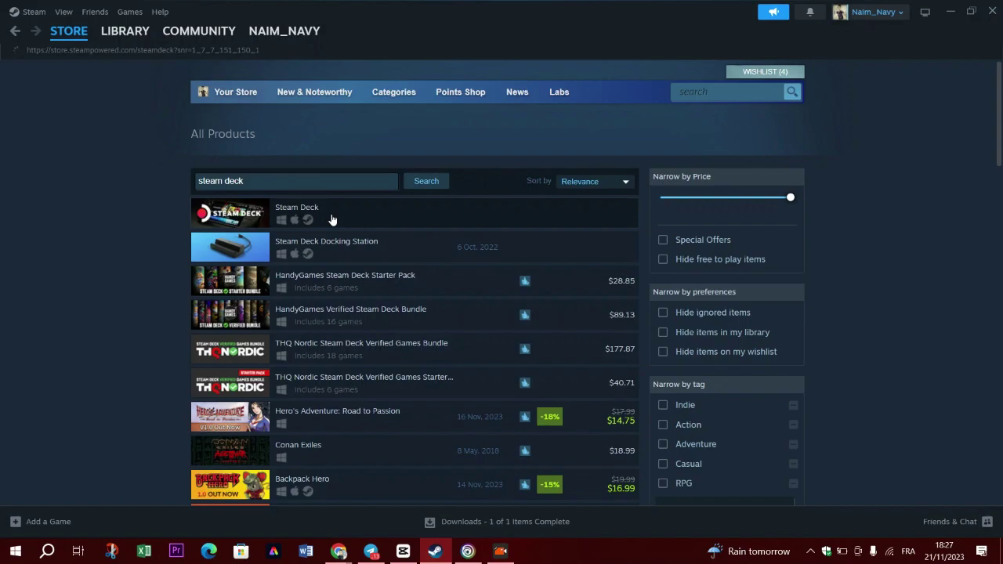
# - Check the Ubisoft Connect update, then minimise it and Steam to view Chrome's Steam Deck page
pyautogui.click(468, 551)
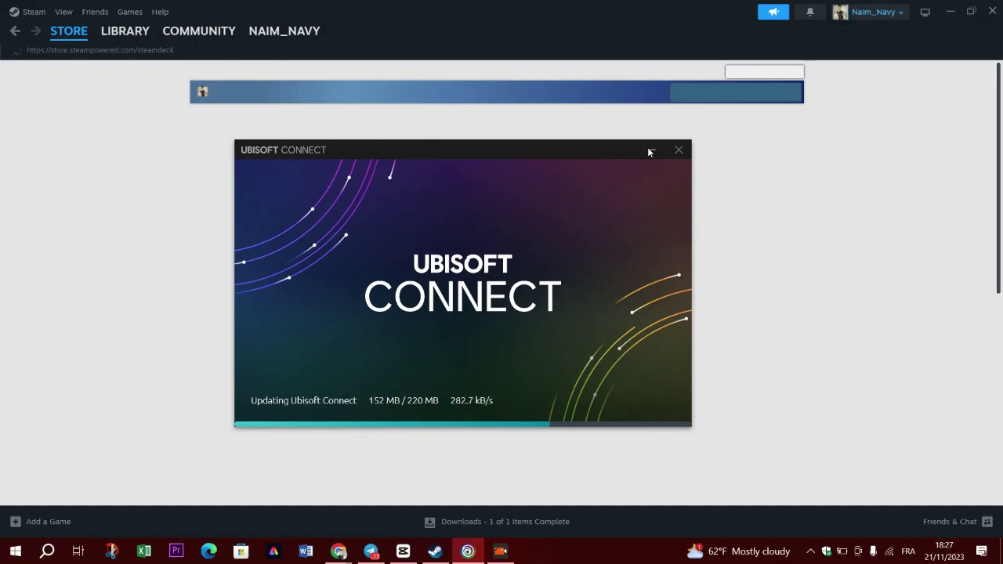
pyautogui.click(649, 150)
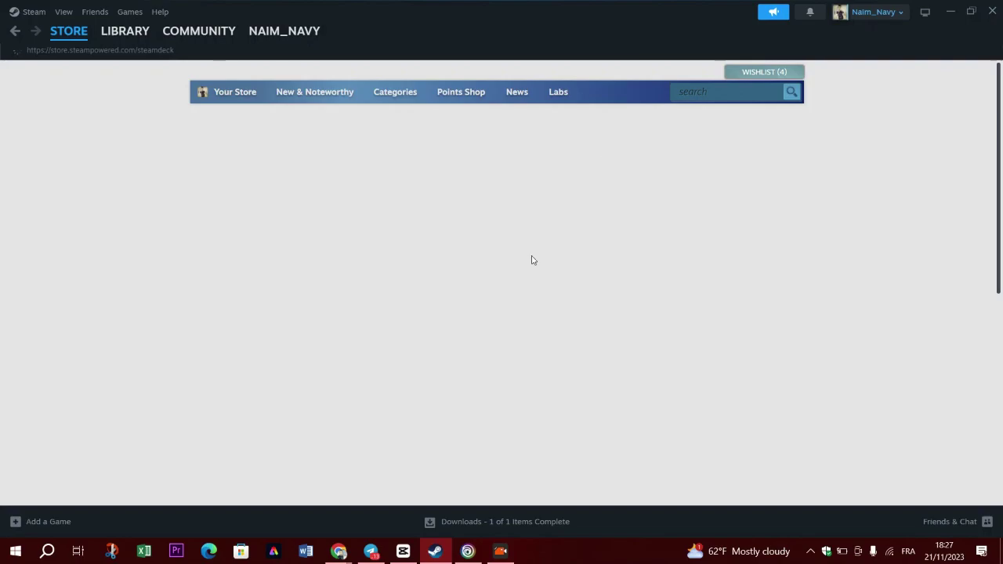
pyautogui.click(433, 554)
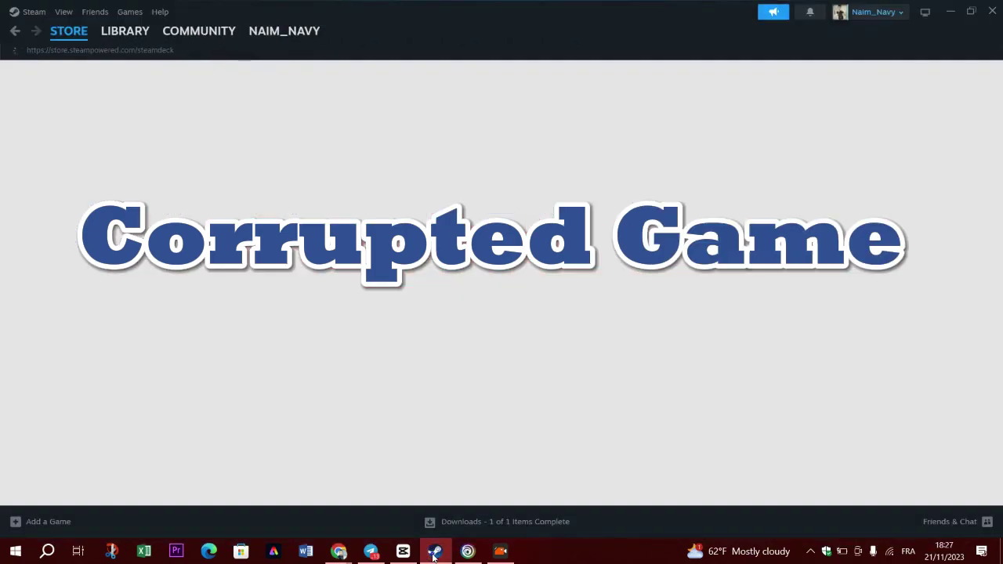
pyautogui.scroll(-3, 450, 356)
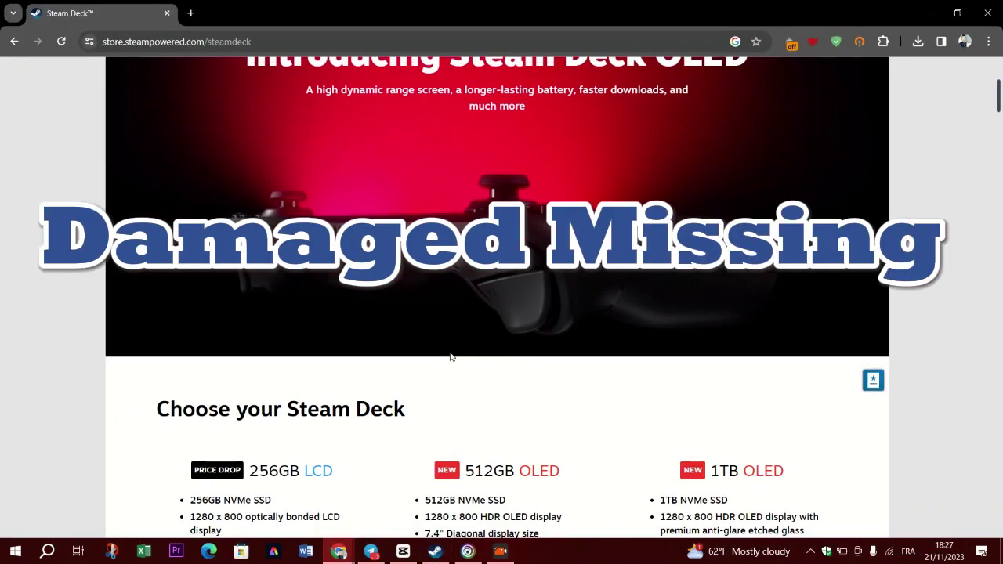
pyautogui.scroll(3, 450, 356)
pyautogui.scroll(-8, 450, 357)
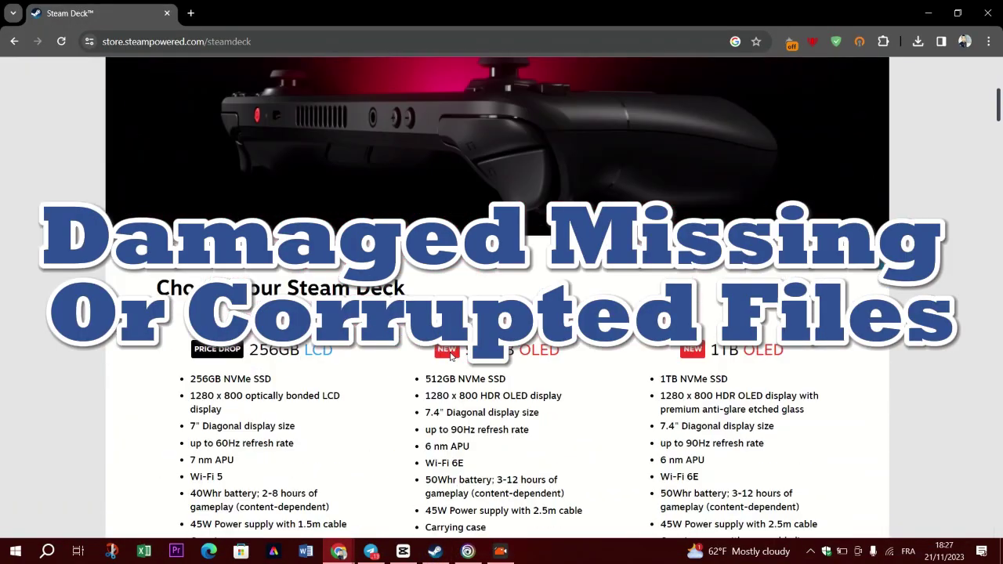
# - Minimise Chrome and the video editor, then refresh the Windows desktop
pyautogui.click(929, 14)
pyautogui.click(948, 15)
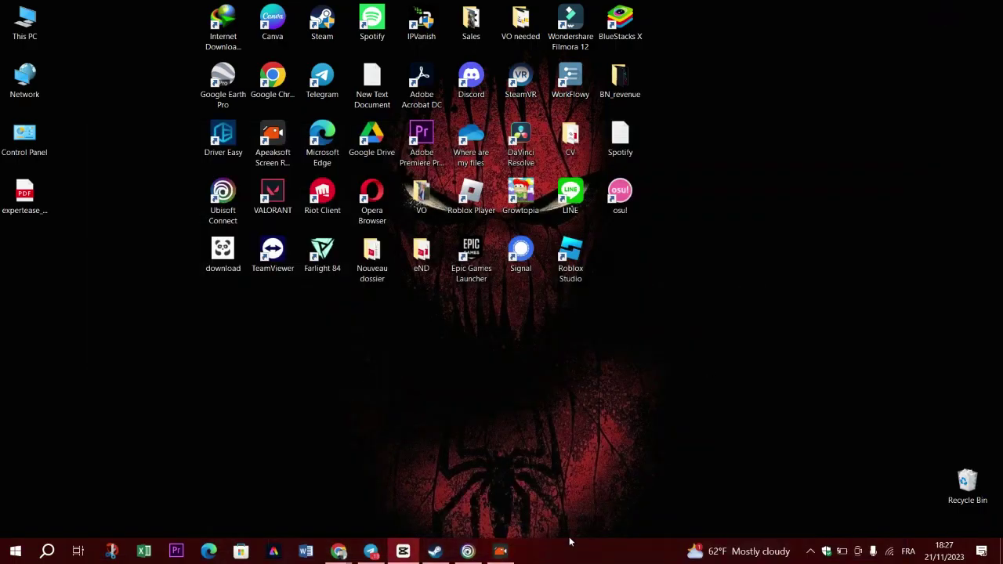
pyautogui.rightClick(522, 346)
pyautogui.click(565, 383)
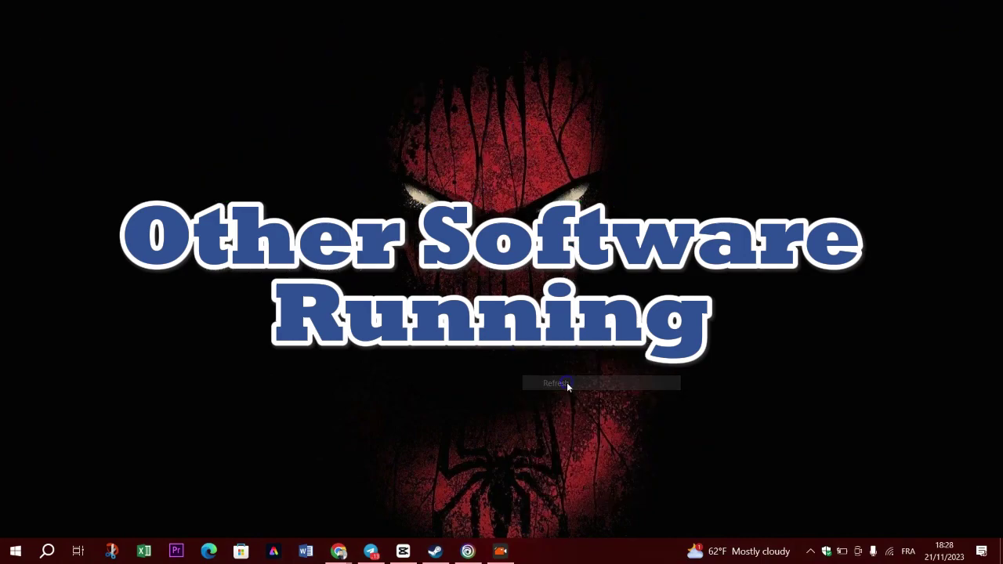
# - Bring up the Ubisoft Connect updater and Steam, and scroll through the Steam store page
pyautogui.click(467, 553)
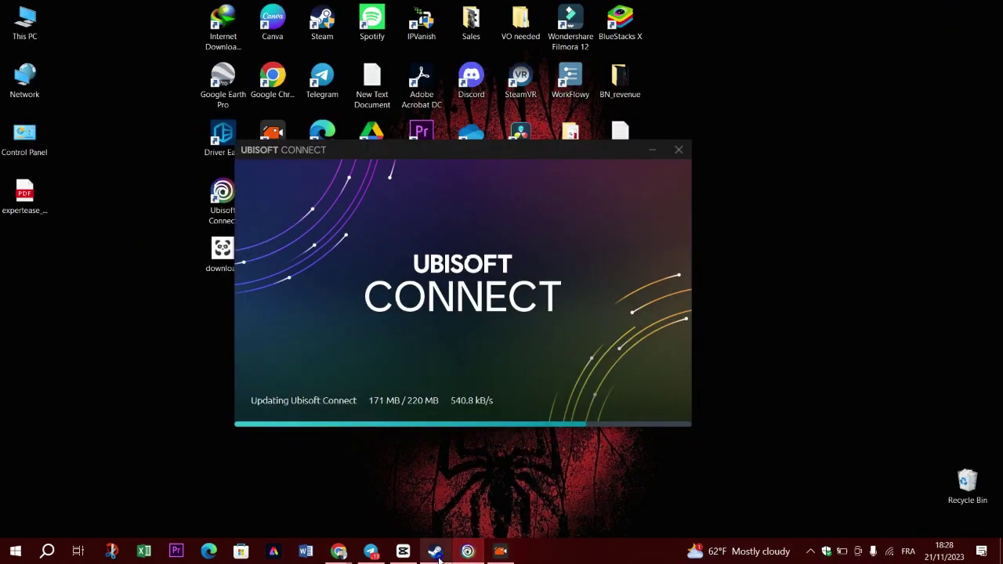
pyautogui.click(438, 556)
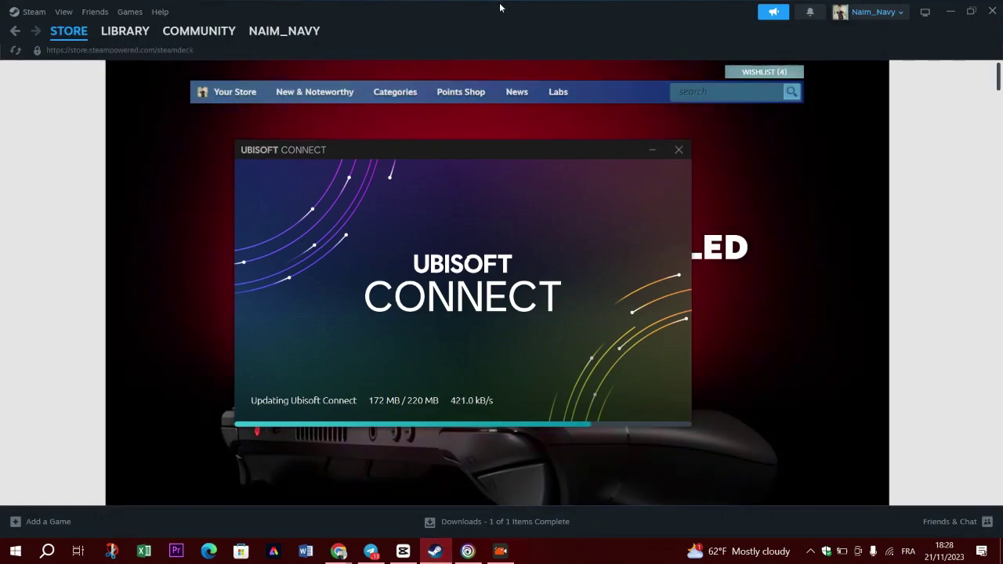
pyautogui.scroll(-5, 145, 347)
pyautogui.scroll(-5, 145, 347)
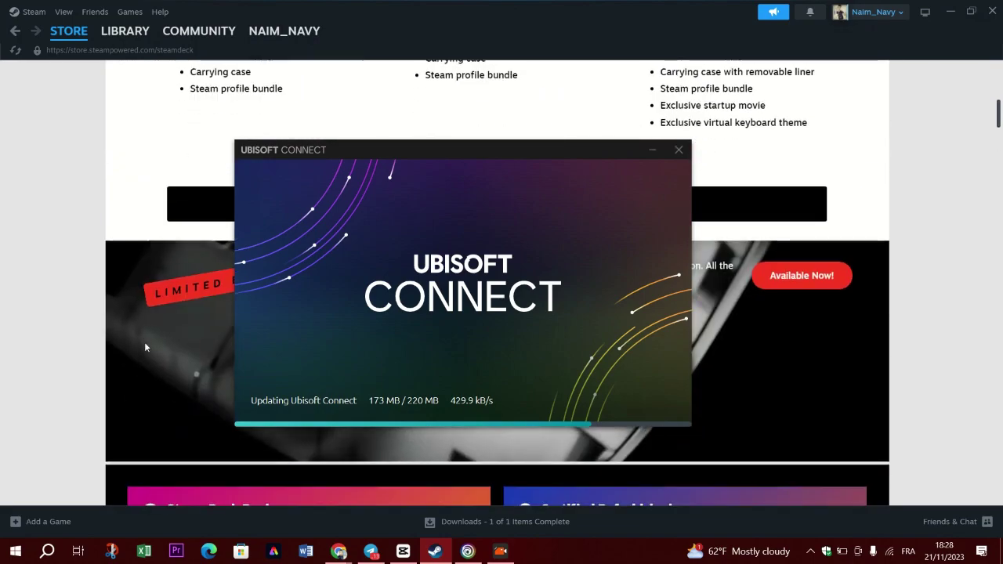
pyautogui.scroll(-2, 144, 348)
pyautogui.scroll(-2, 144, 347)
pyautogui.scroll(5, 144, 348)
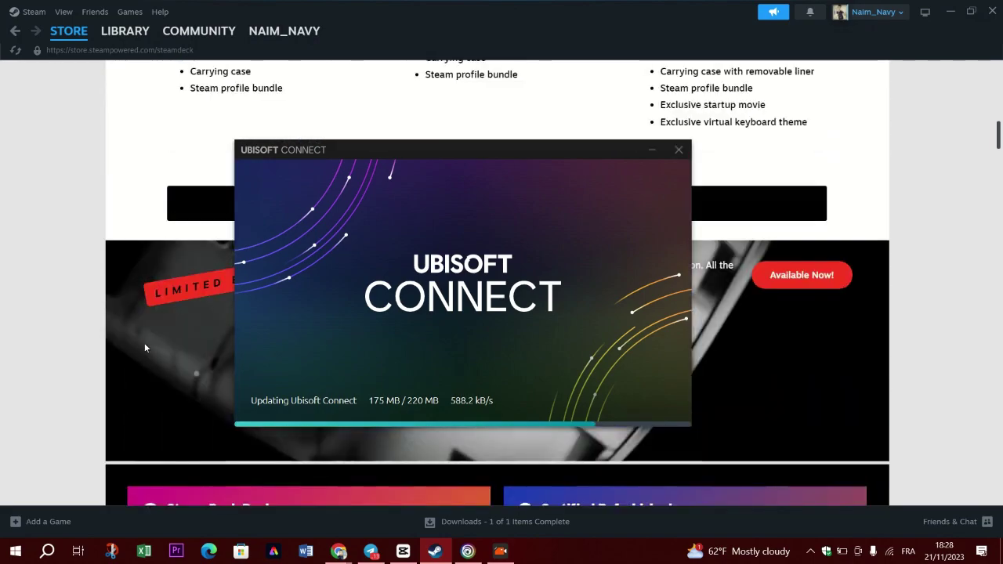
pyautogui.scroll(3, 180, 329)
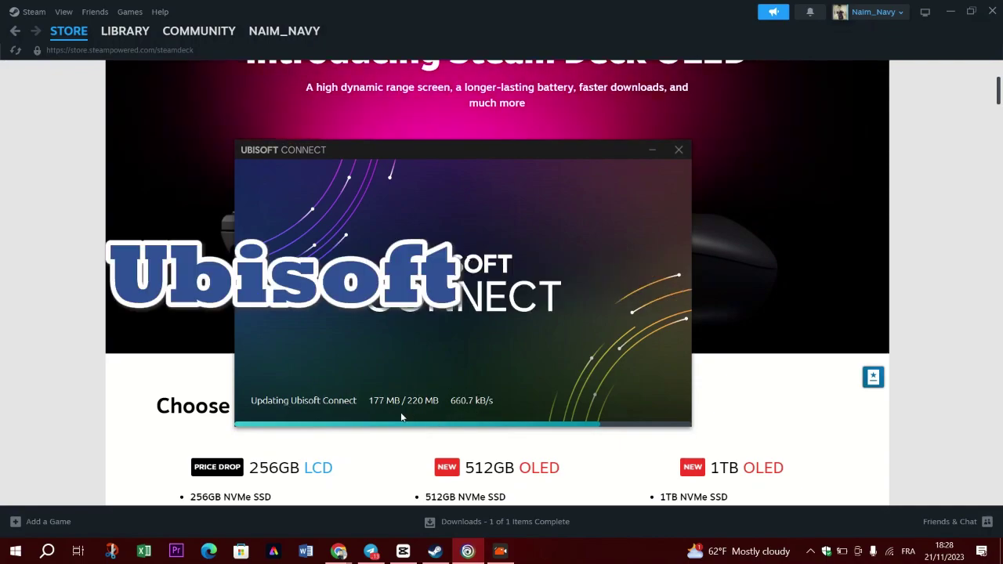
# - Minimise the updater and Steam, then launch Task Manager from the taskbar
pyautogui.click(655, 149)
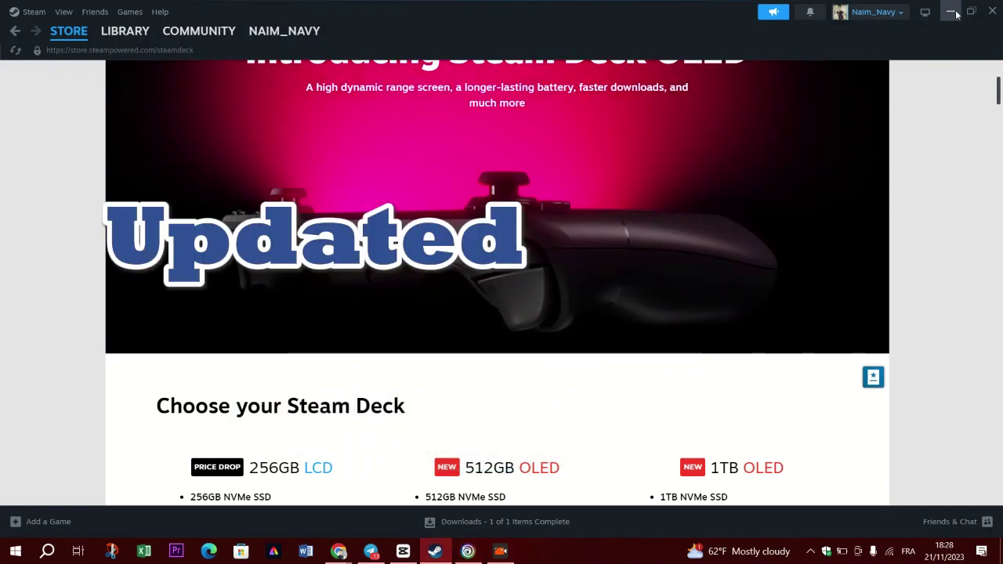
pyautogui.click(952, 12)
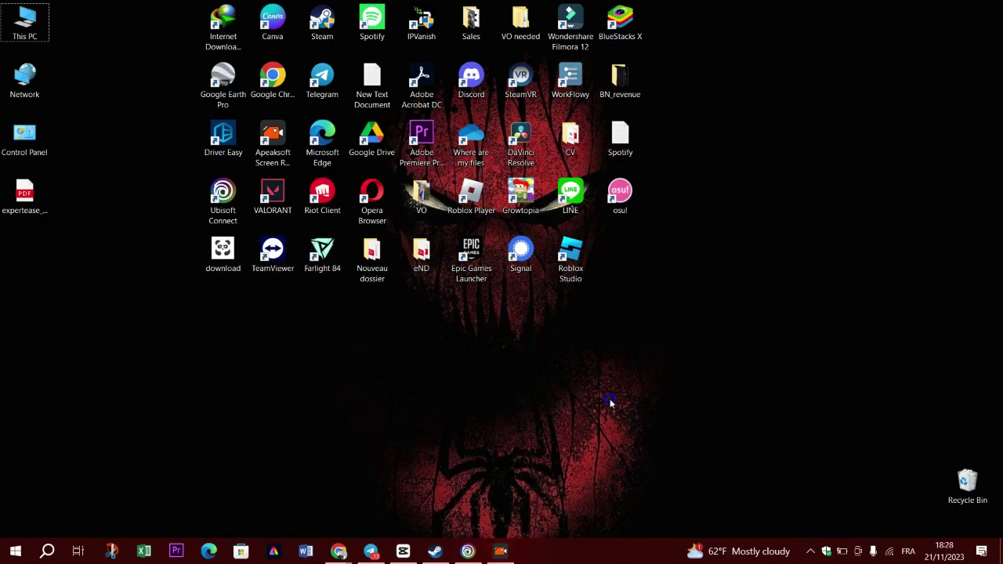
pyautogui.click(435, 552)
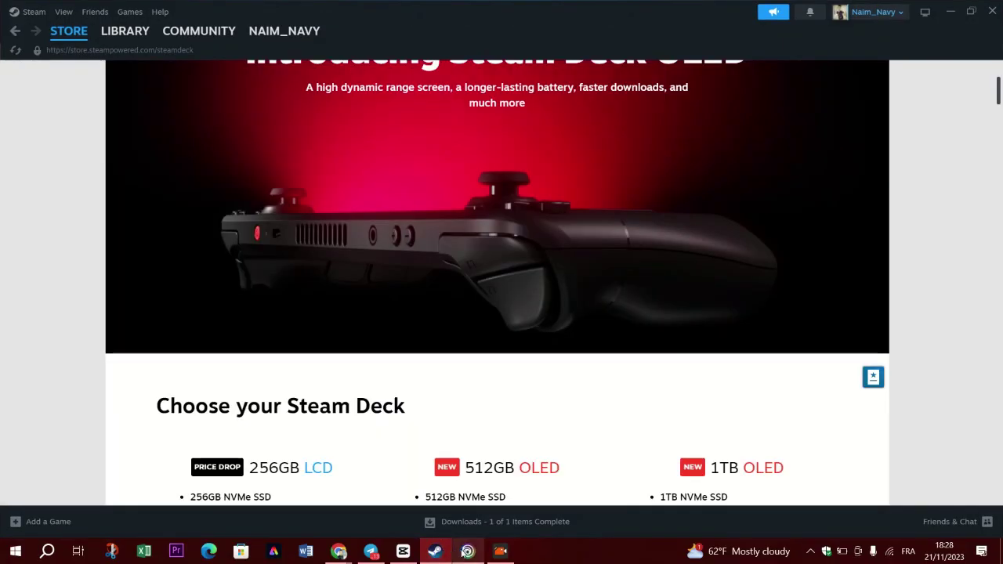
pyautogui.click(468, 551)
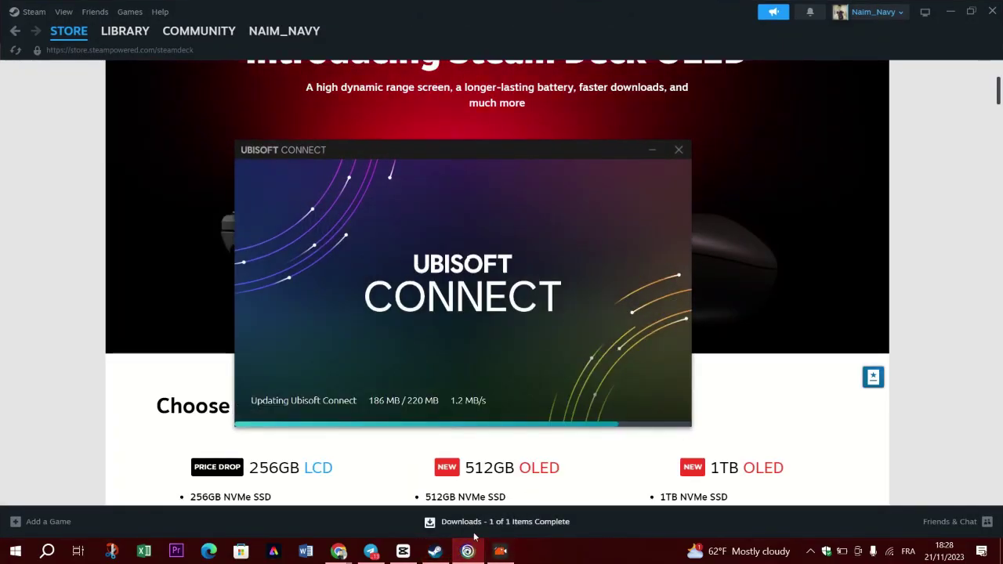
pyautogui.click(468, 551)
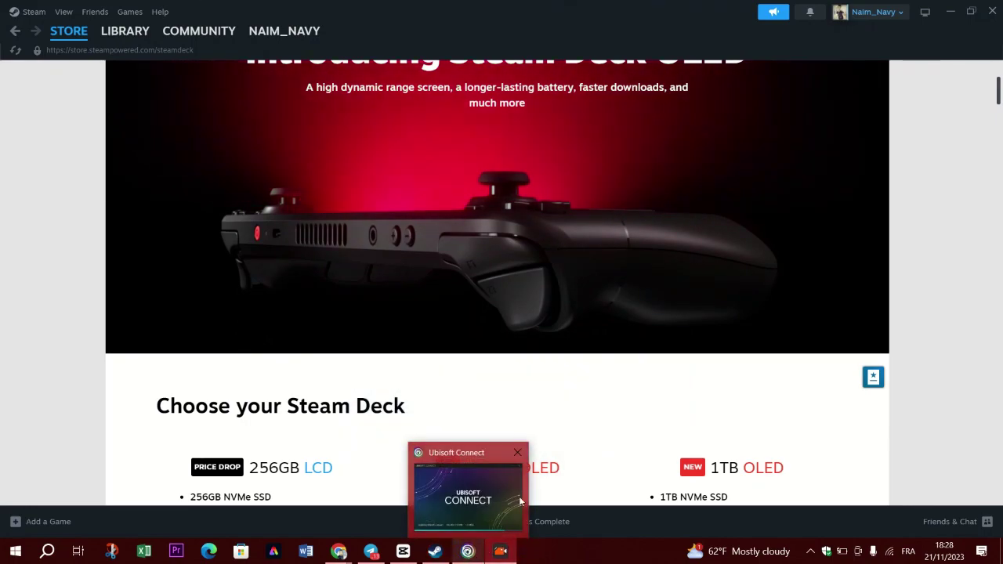
pyautogui.rightClick(610, 559)
pyautogui.click(669, 493)
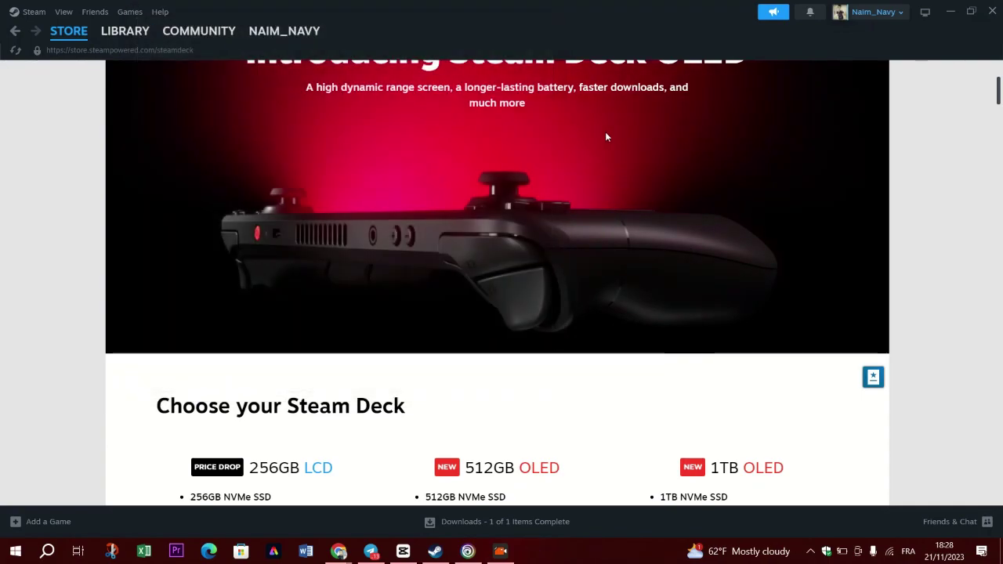
# - Scroll up the Steam Deck page and open then close the account options
pyautogui.scroll(3, 532, 373)
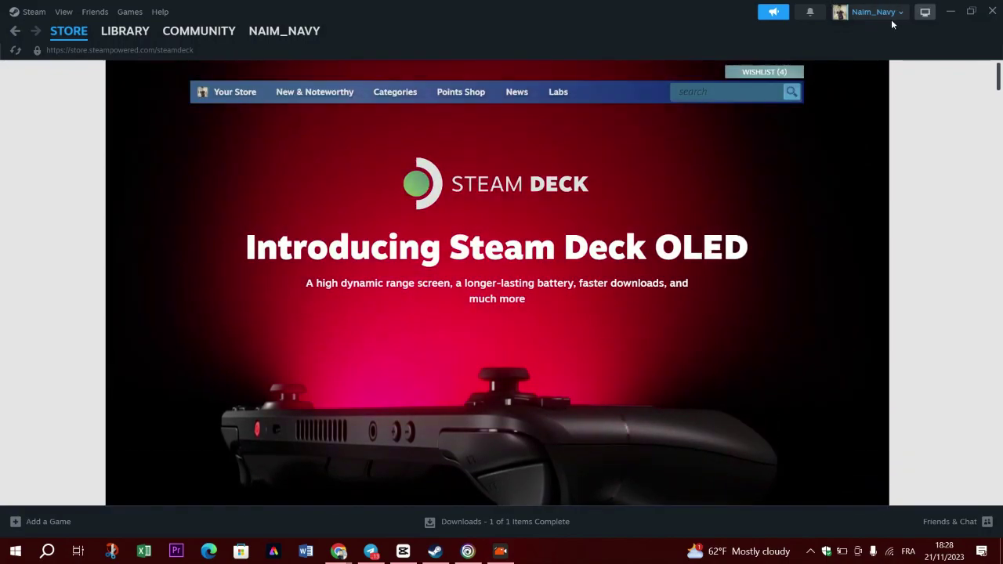
pyautogui.click(876, 12)
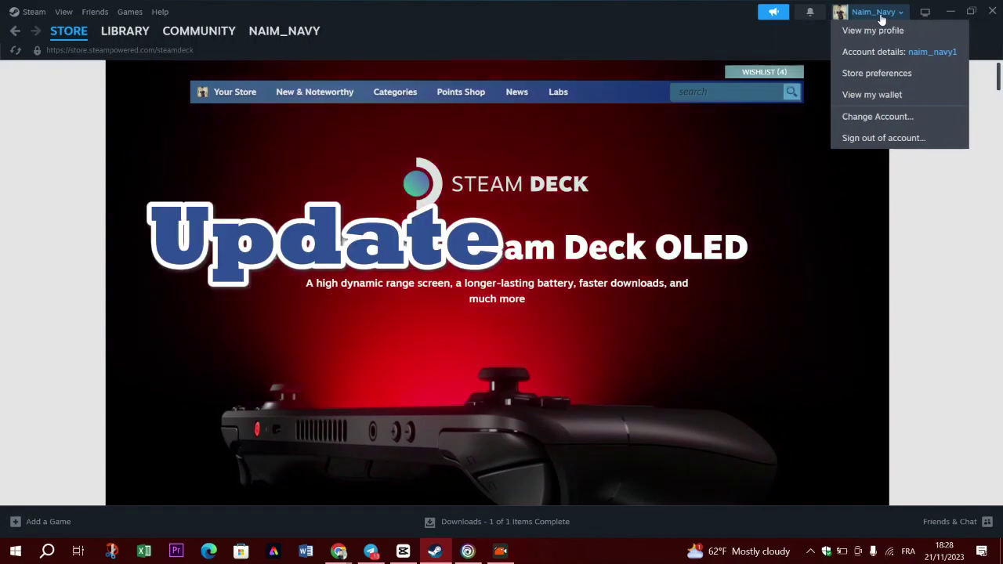
pyautogui.click(876, 13)
# - Scroll down to the Steam Deck OLED section, check Ubisoft Connect, and open the Start menu
pyautogui.scroll(-5, 545, 380)
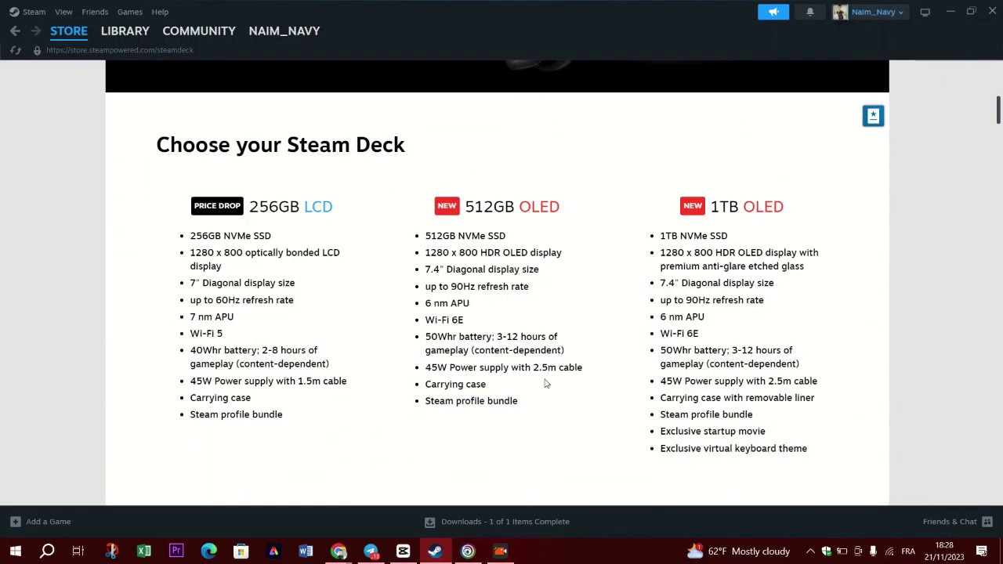
pyautogui.scroll(-5, 544, 379)
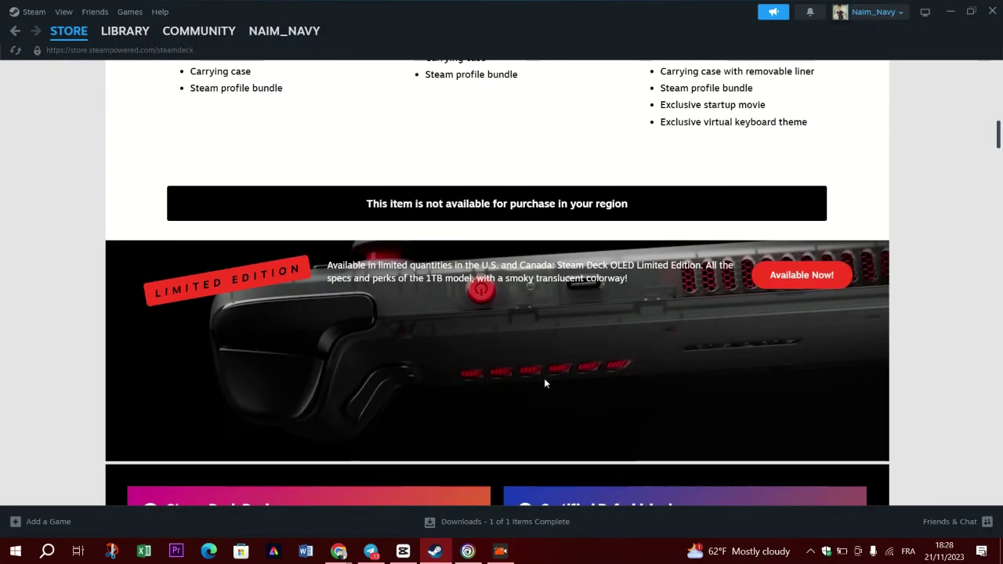
pyautogui.scroll(-3, 544, 379)
pyautogui.scroll(-2, 544, 379)
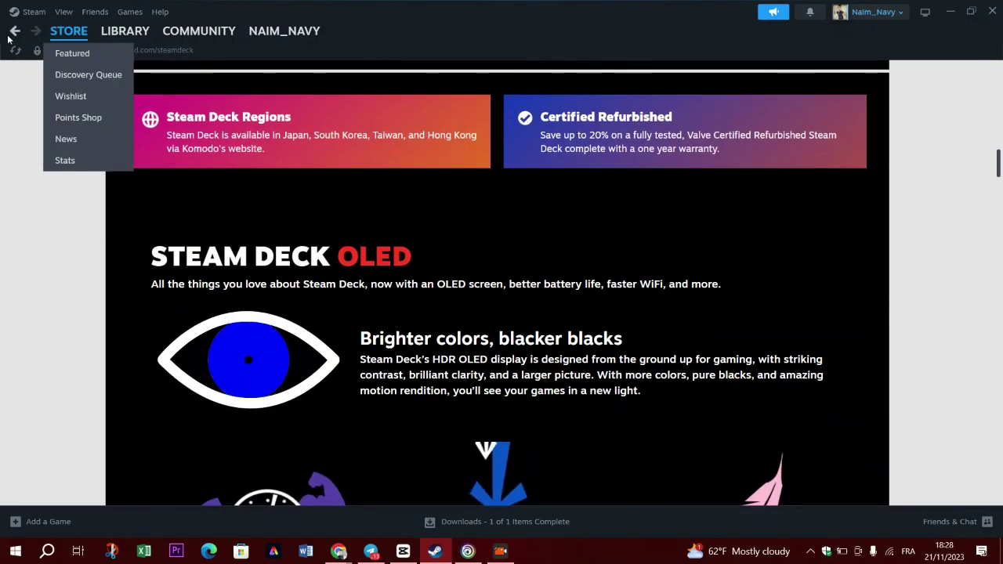
pyautogui.click(467, 552)
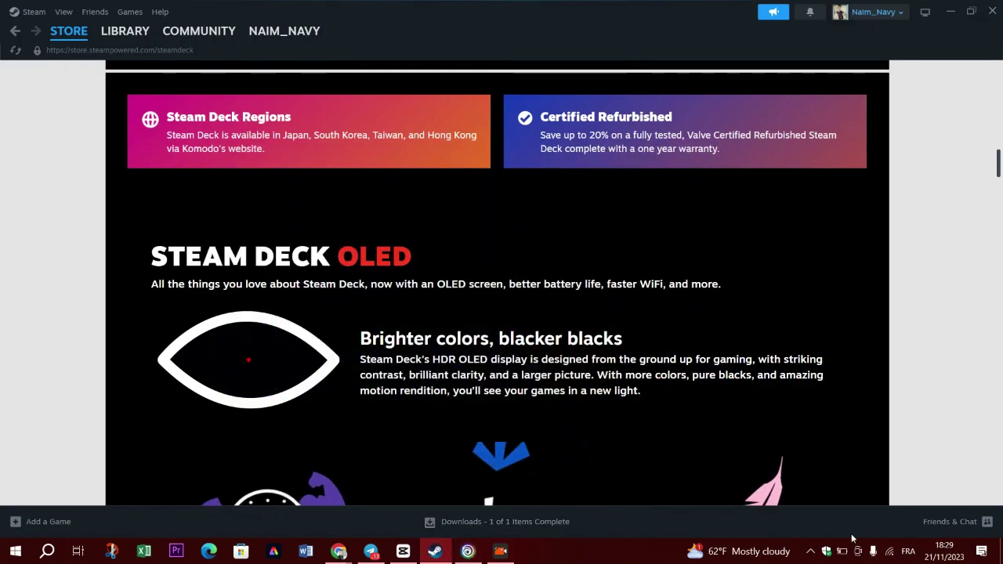
pyautogui.click(901, 553)
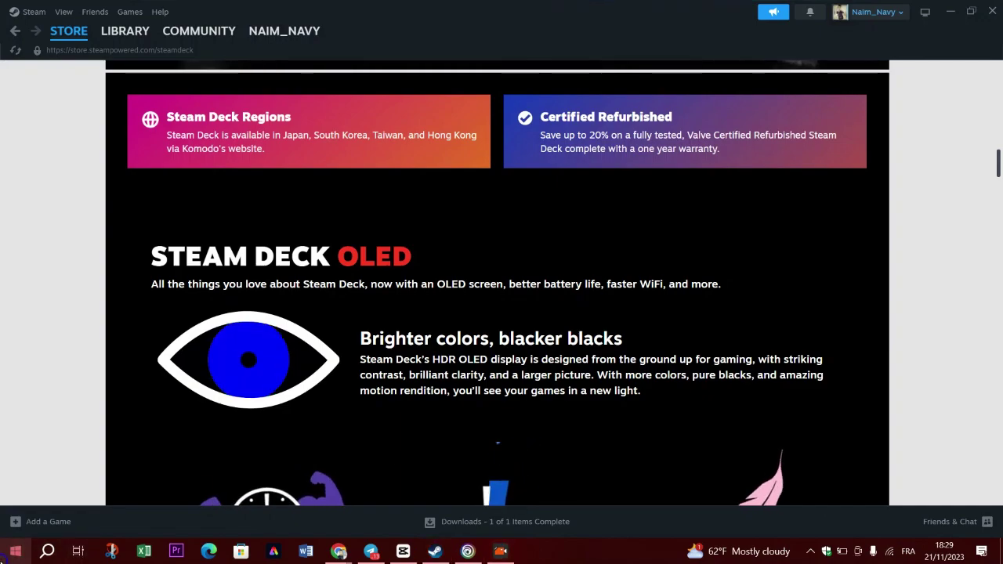
pyautogui.click(15, 551)
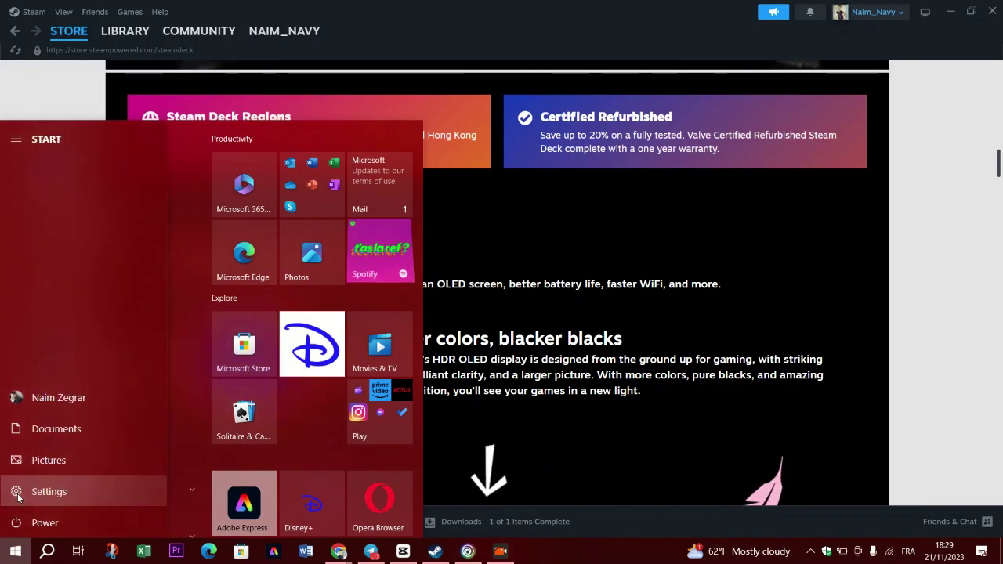
# - Open Windows Settings on the Update & Security page
pyautogui.click(17, 494)
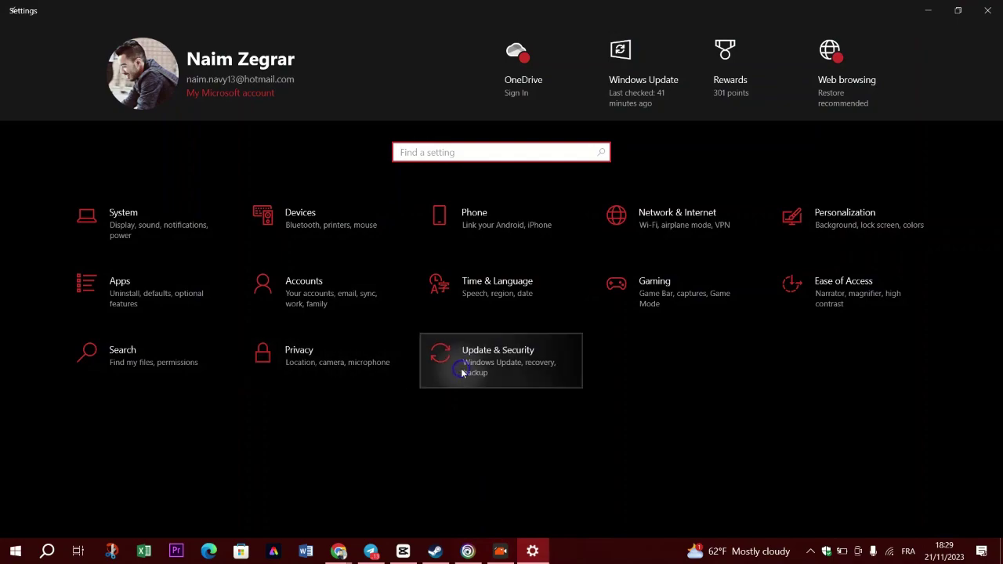
pyautogui.click(463, 374)
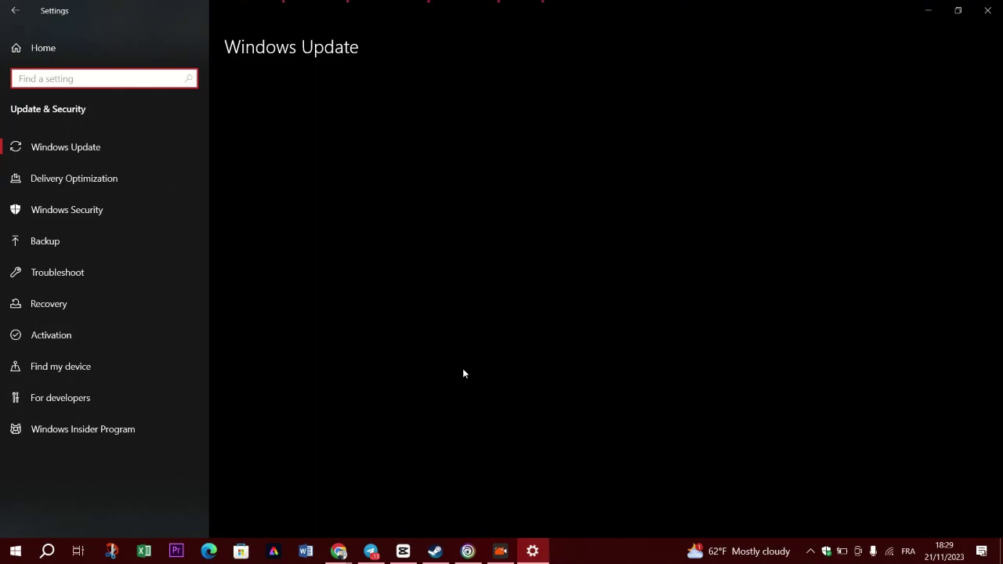
# - Close Windows Settings and bring Chrome's Steam Deck page forward
pyautogui.click(987, 10)
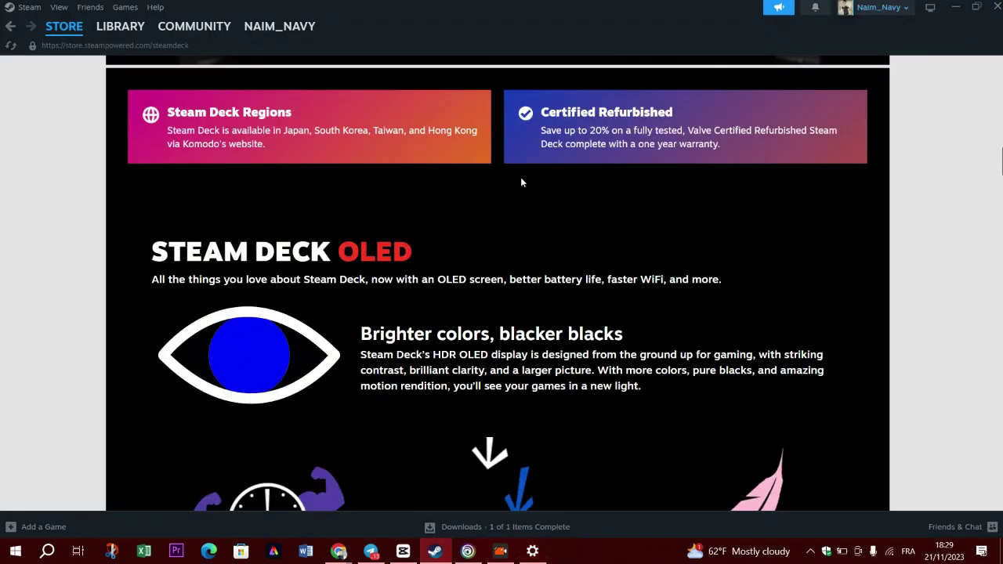
pyautogui.scroll(2, 524, 252)
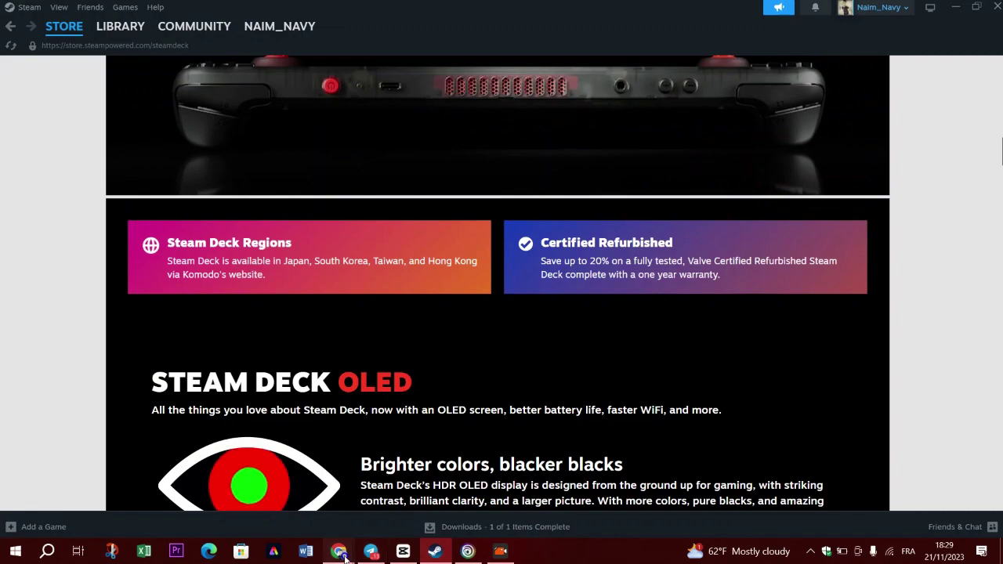
pyautogui.click(377, 514)
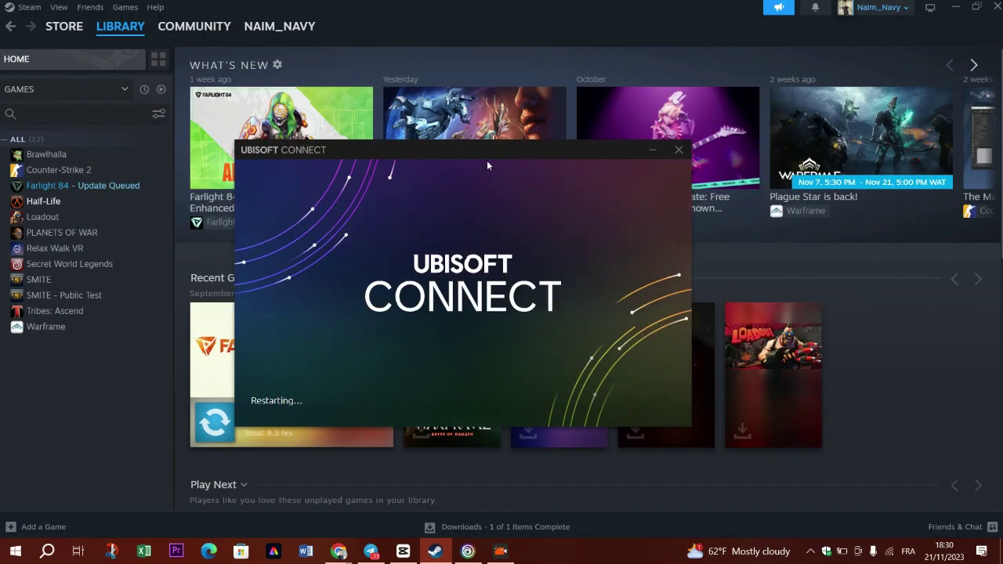
# - Move the Ubisoft Connect window aside and open Steam Settings from the Steam menu
pyautogui.moveTo(488, 150); pyautogui.dragTo(506, 149)
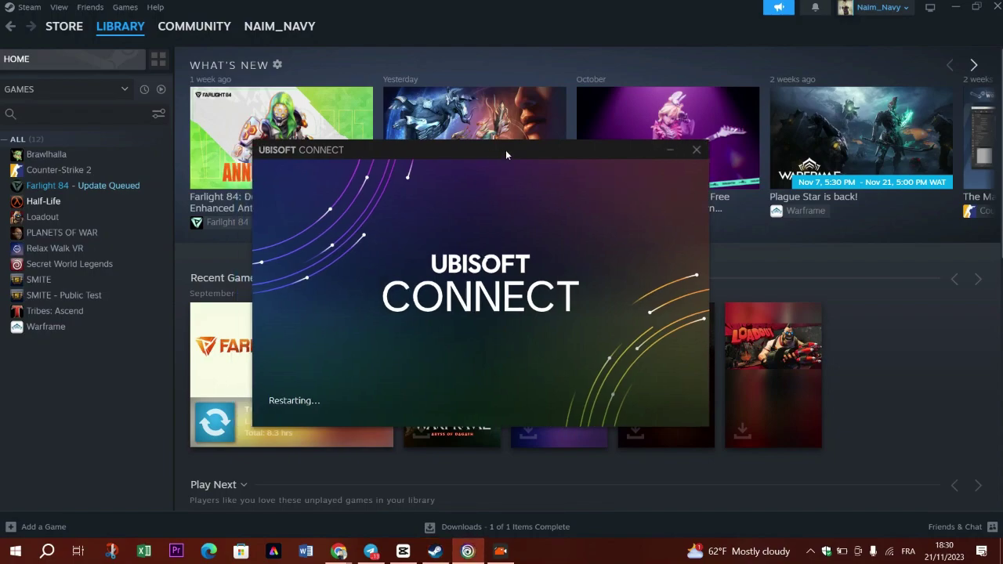
pyautogui.click(29, 10)
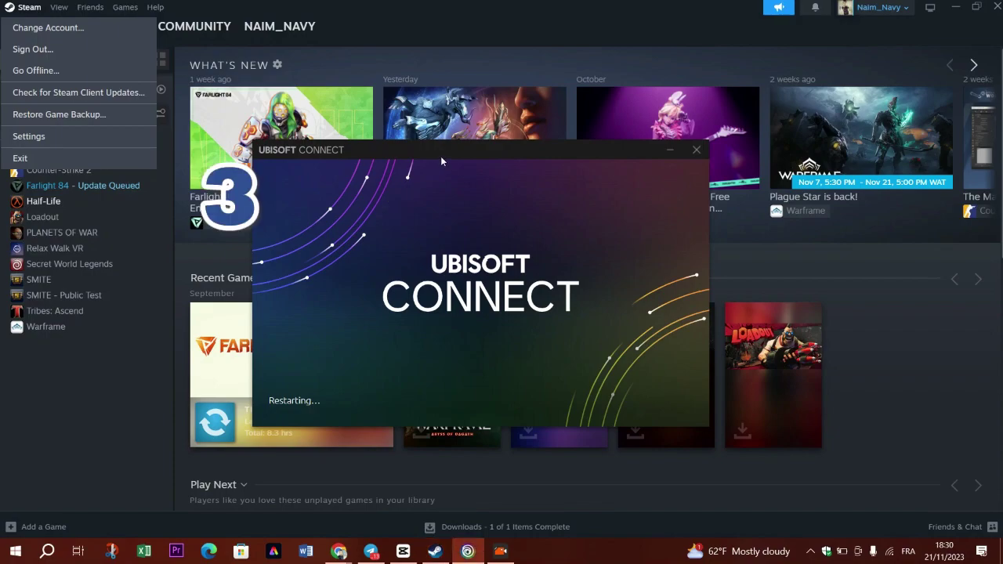
pyautogui.moveTo(441, 155); pyautogui.dragTo(425, 144)
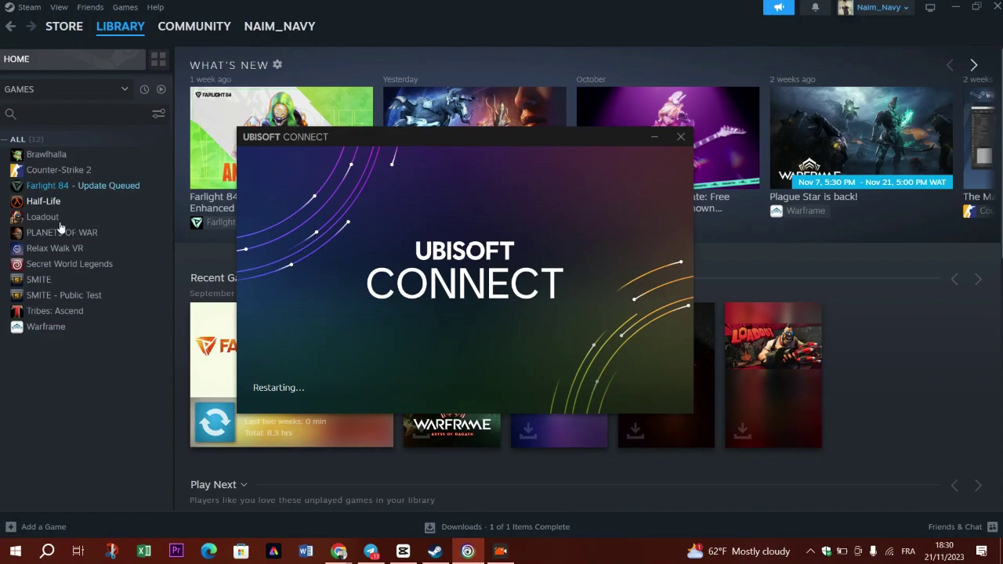
pyautogui.click(21, 7)
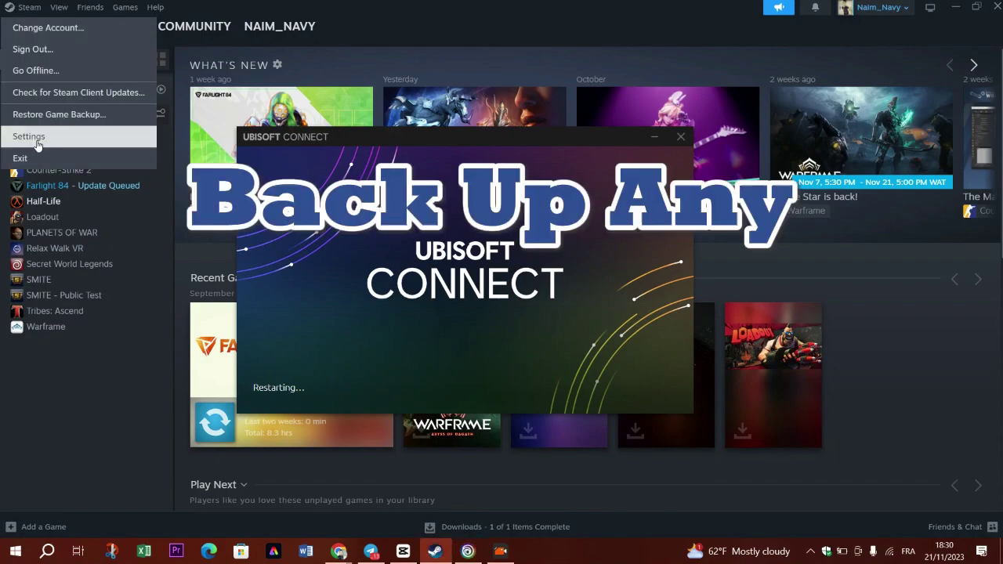
pyautogui.click(37, 143)
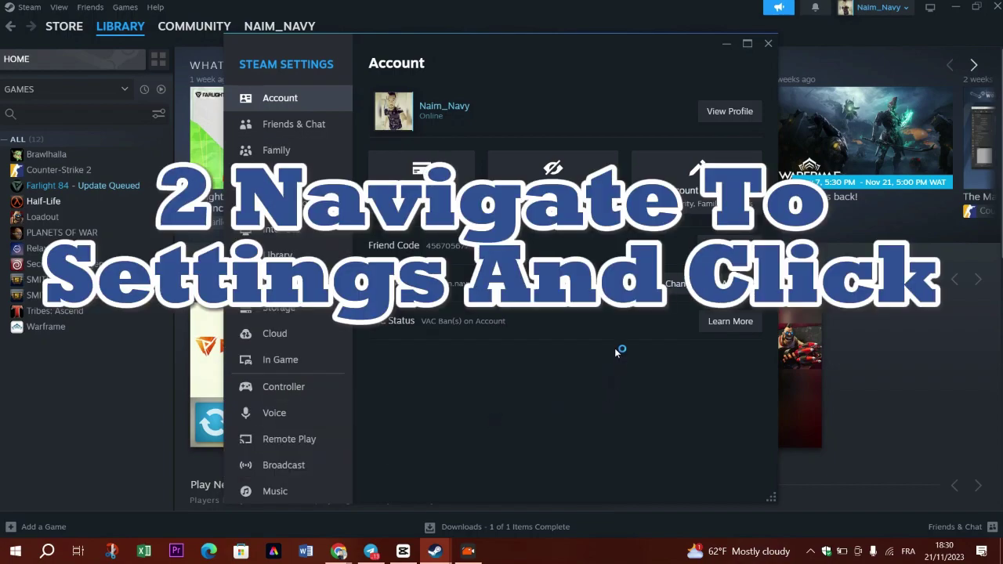
# - Step through the Interface, Library, Downloads and Storage settings, viewing drive C's 40 GB free
pyautogui.click(274, 229)
pyautogui.click(276, 255)
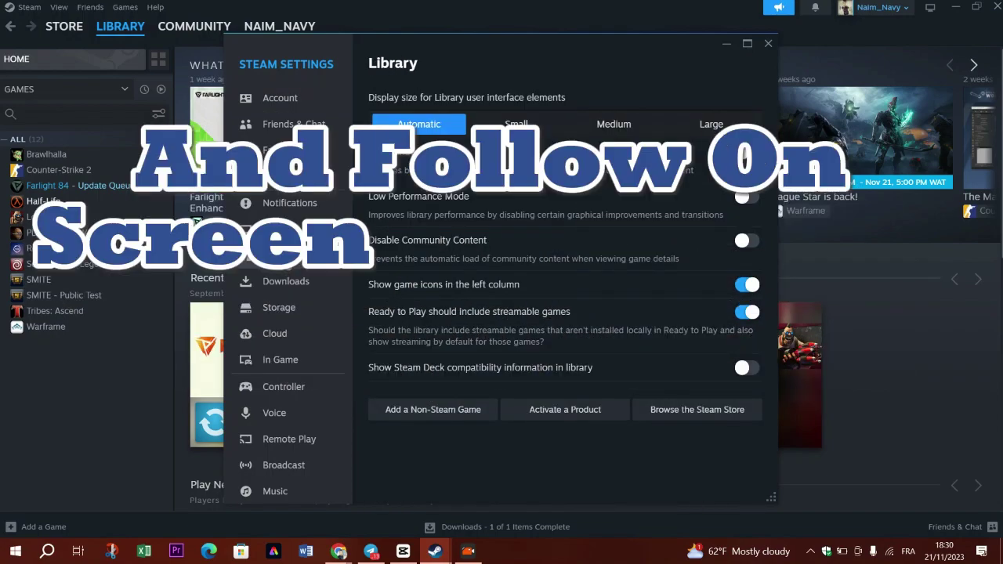
pyautogui.click(286, 287)
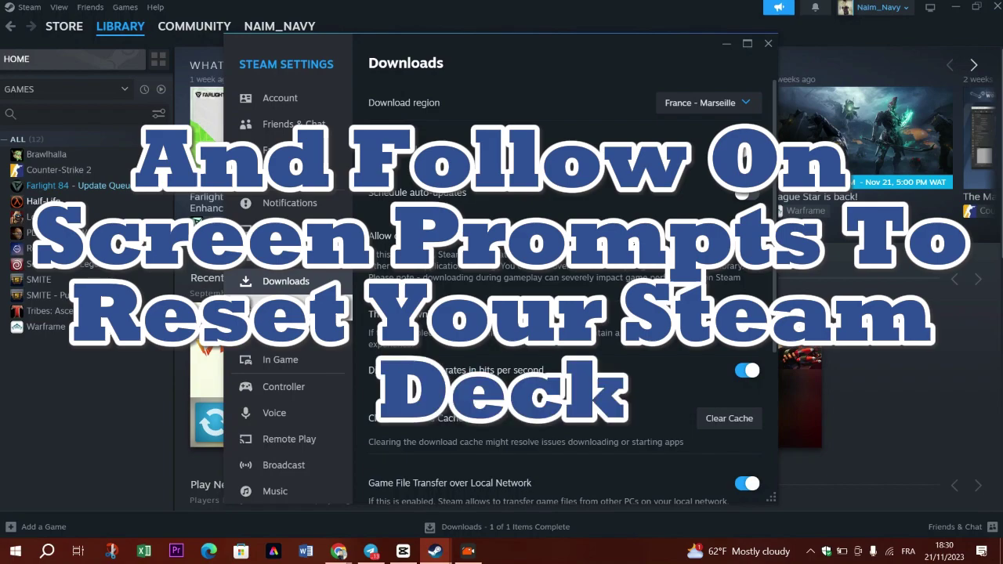
pyautogui.click(300, 315)
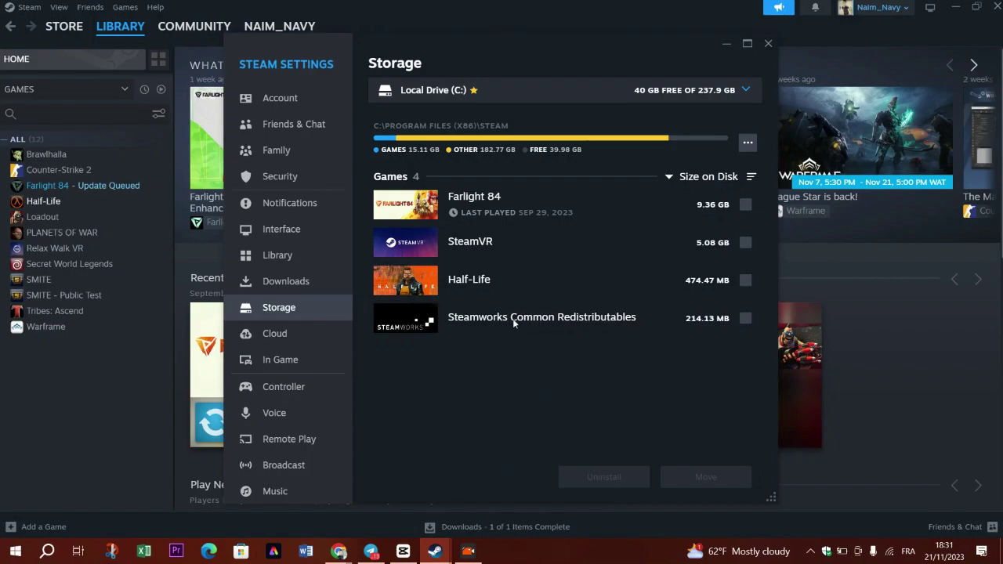
pyautogui.click(446, 390)
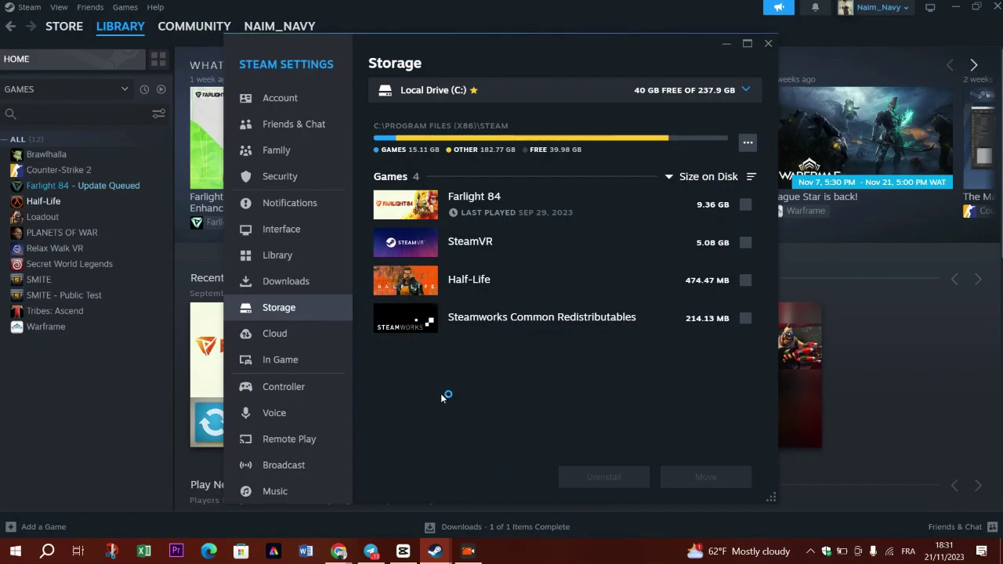